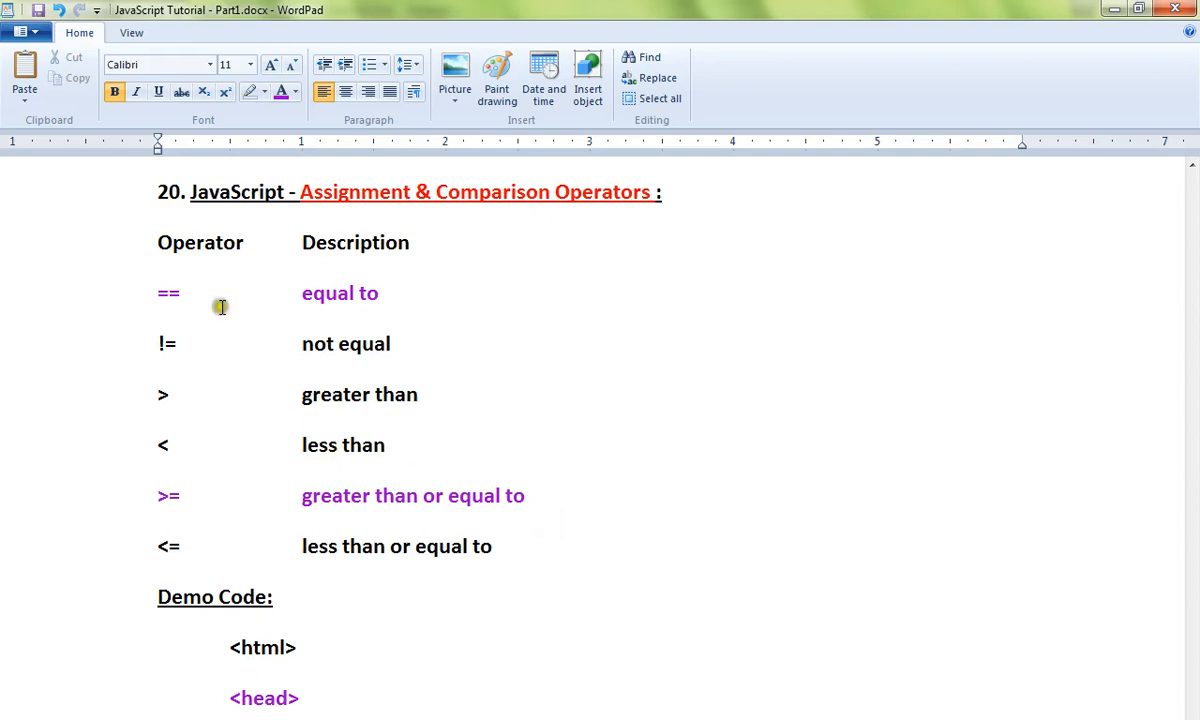
Step: Highlight the equal-to and greater-than-or-equal operator rows, then switch to Chrome's voting form
left_click_drag(155, 293, 378, 295)
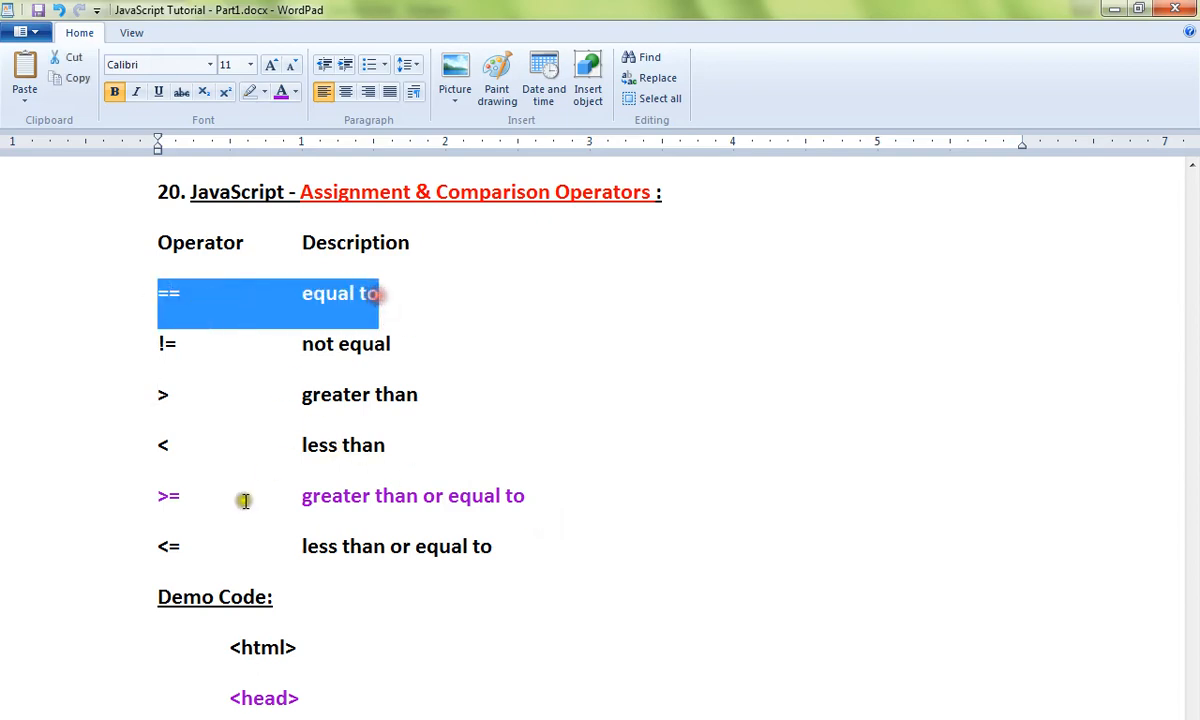
left_click_drag(157, 495, 515, 510)
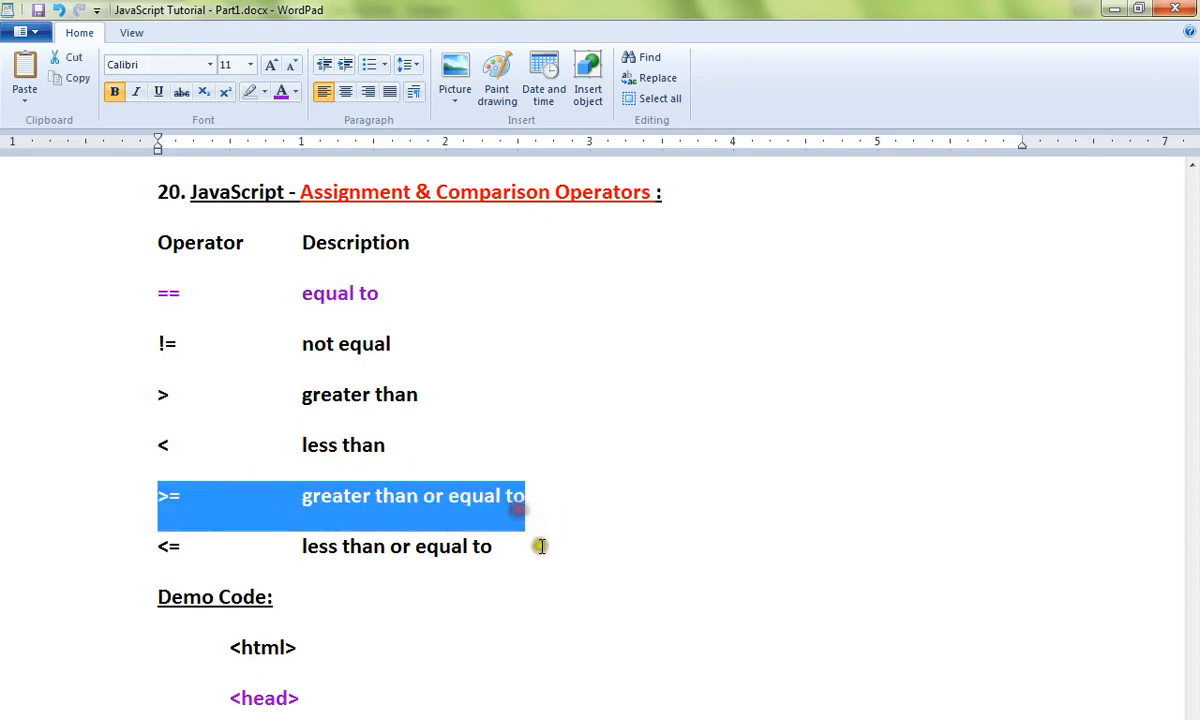
left_click(513, 597)
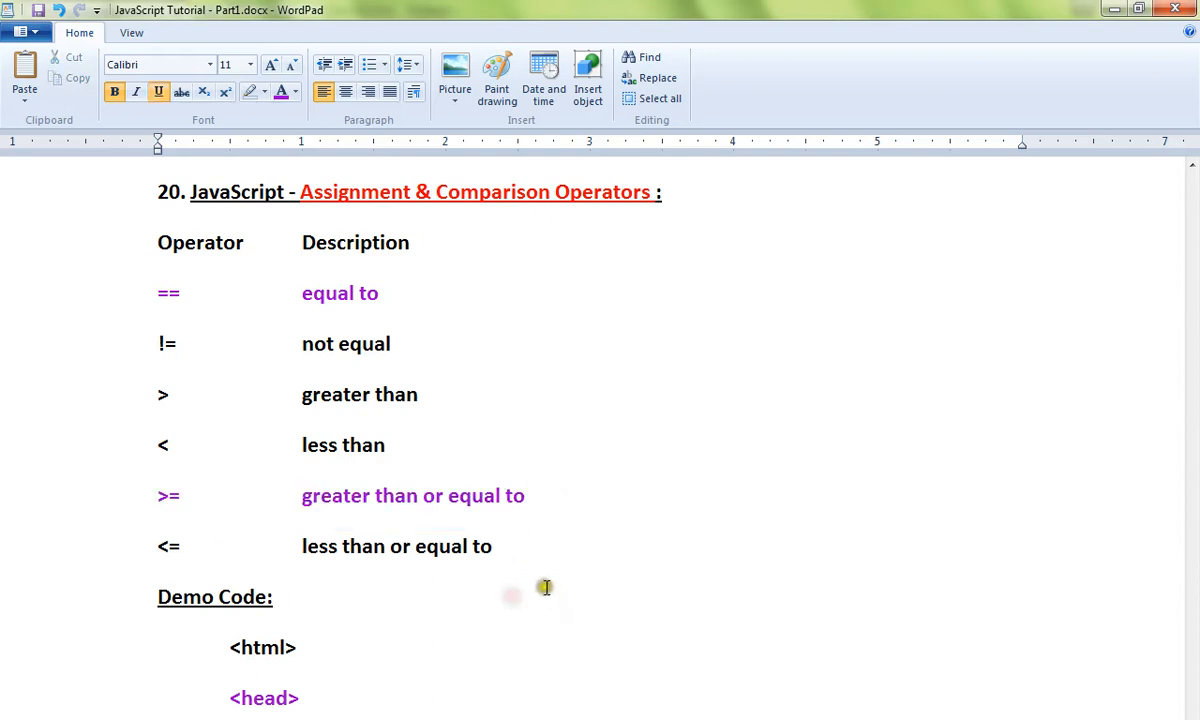
key("alt+Tab")
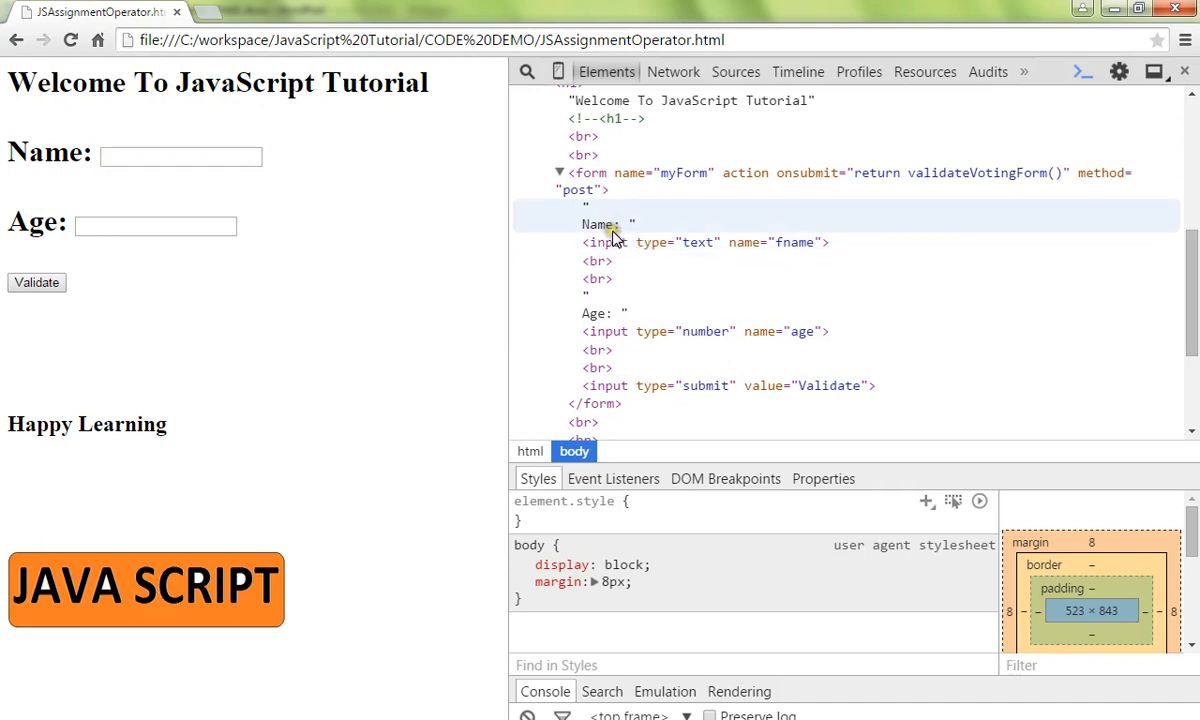
Step: Inspect the Name, Age, Validate submit and closing form nodes in DevTools Elements
left_click(598, 224)
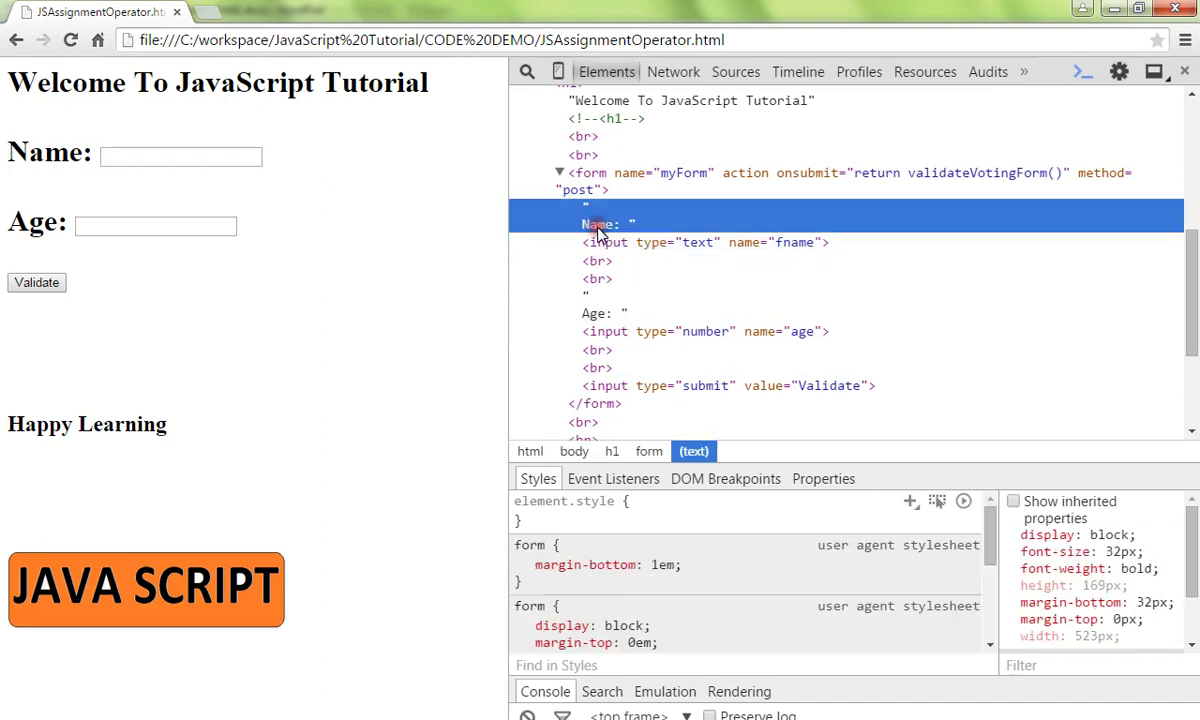
left_click(595, 313)
scroll(625, 375, "down", 1)
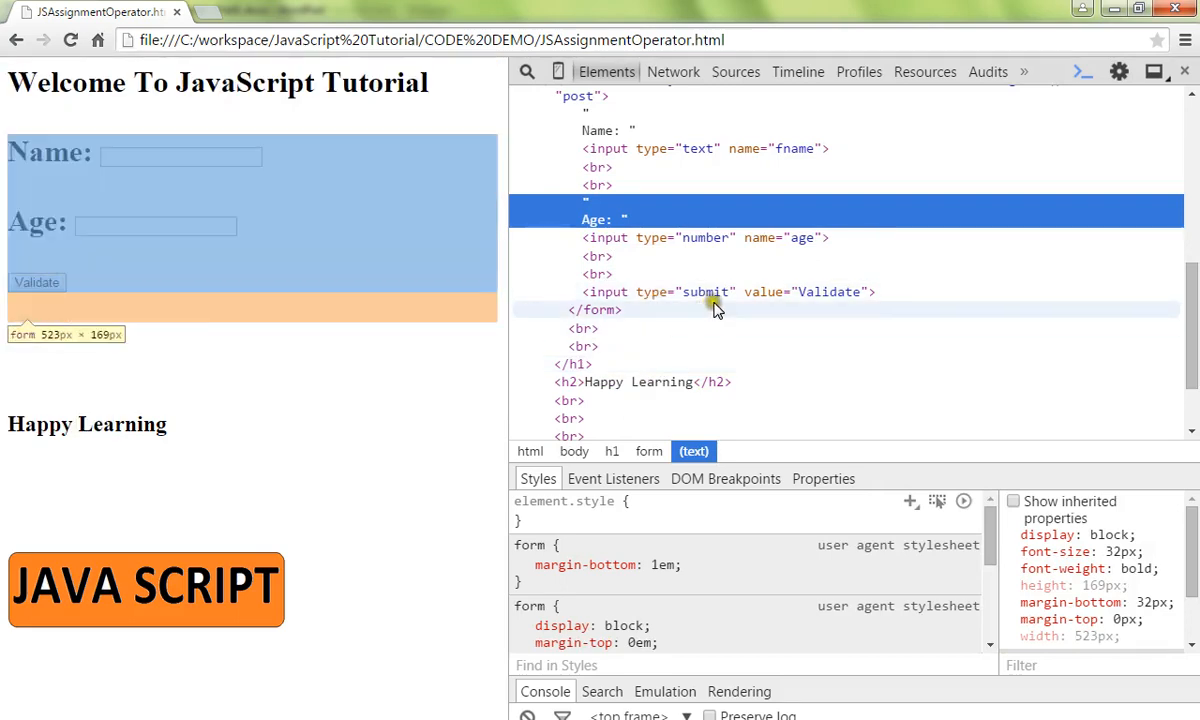
left_click(716, 295)
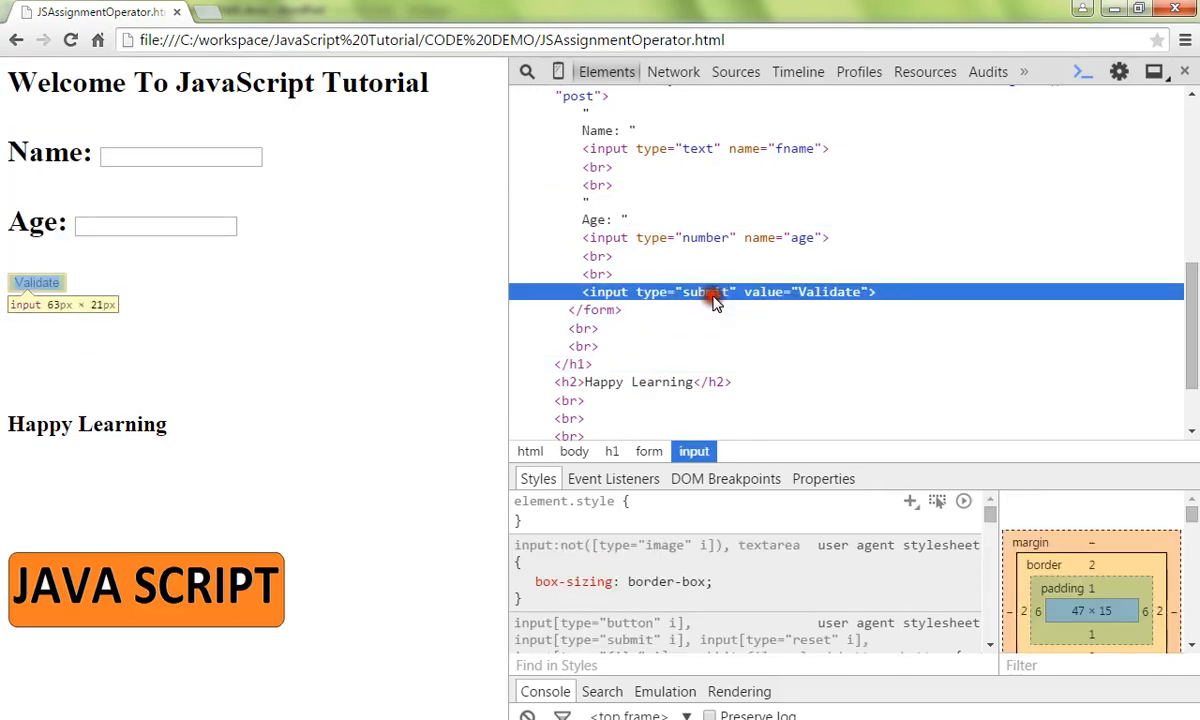
left_click(740, 313)
scroll(758, 328, "up", 1)
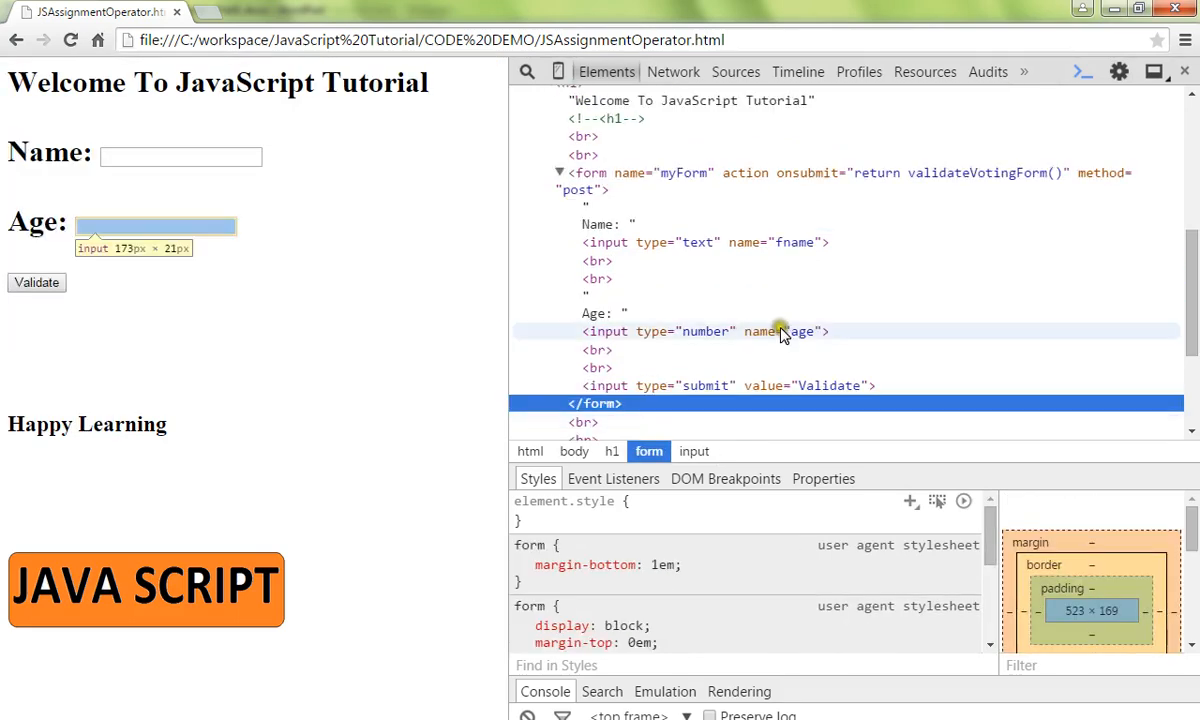
left_click(875, 313)
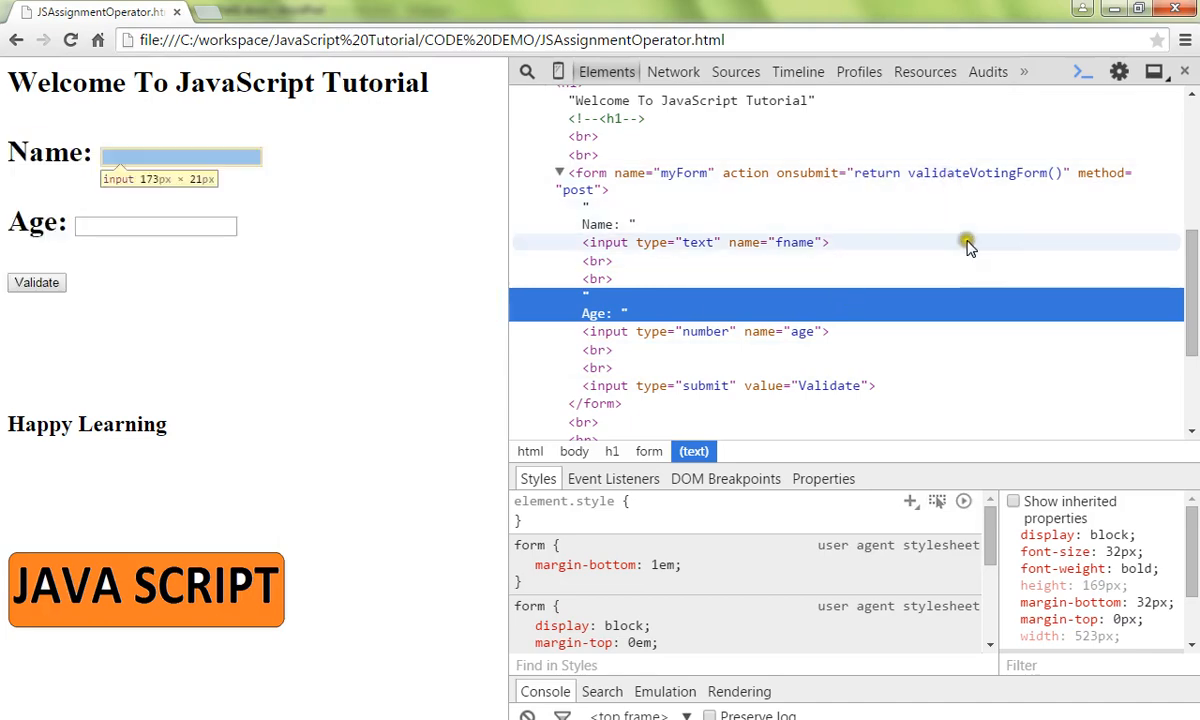
scroll(987, 225, "up", 3)
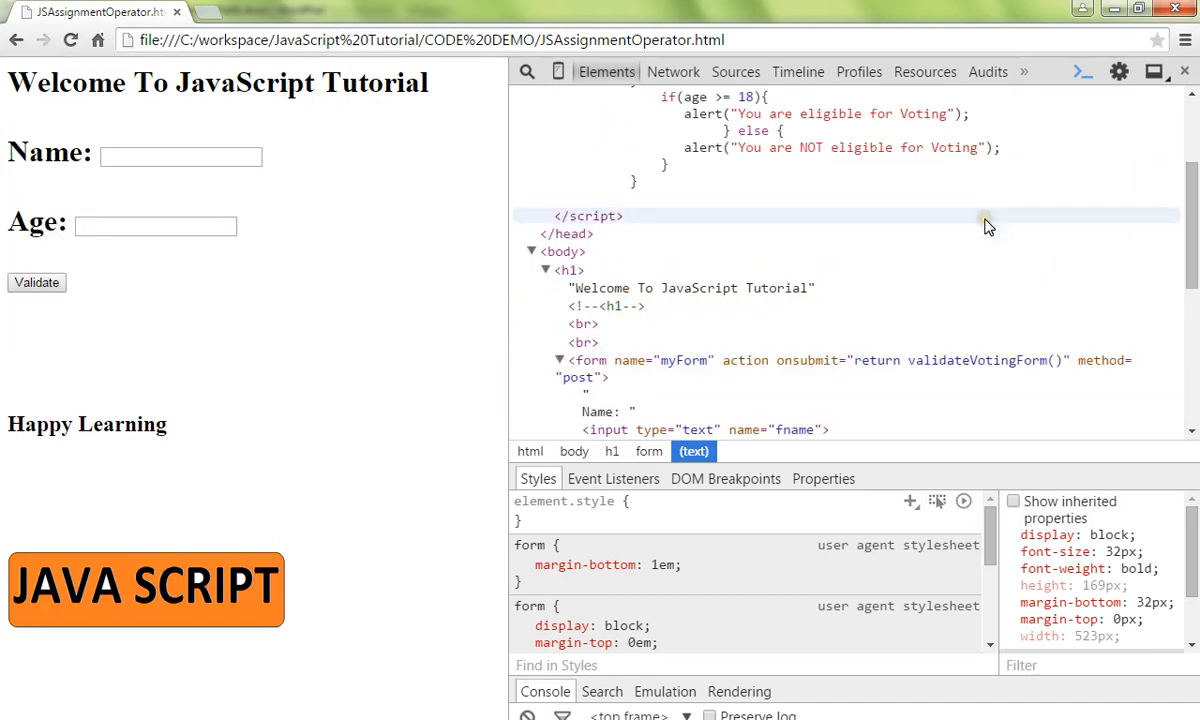
scroll(987, 225, "up", 3)
scroll(985, 220, "up", 3)
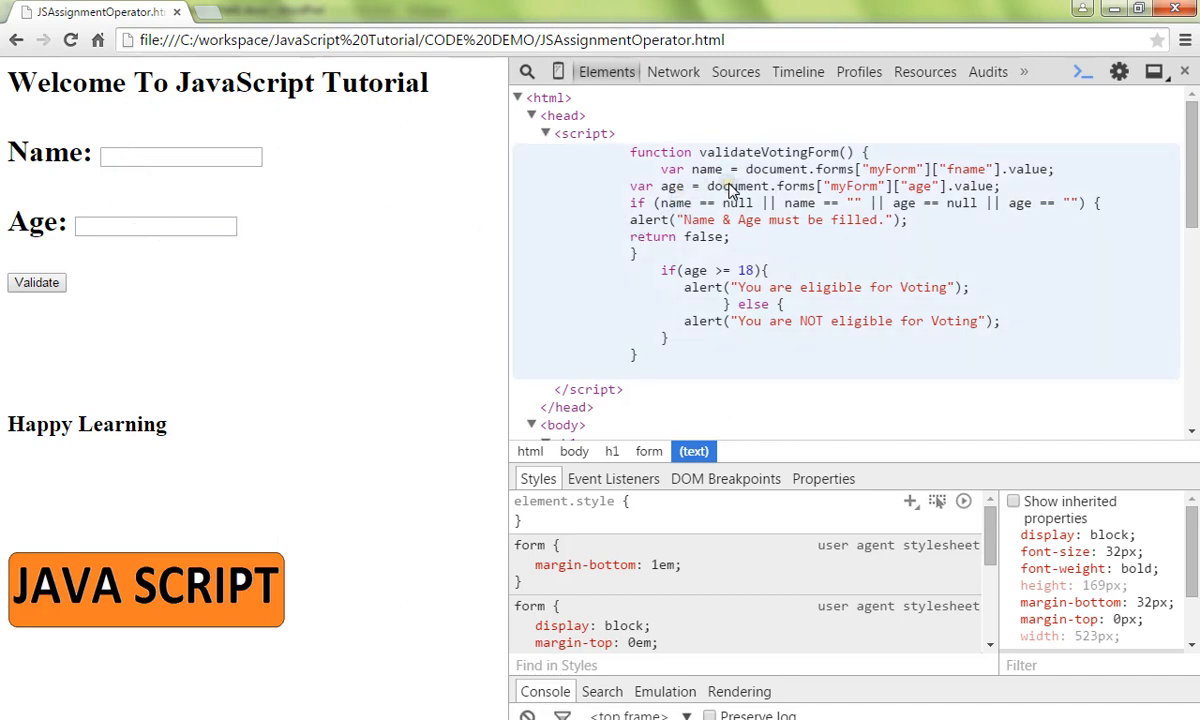
left_click(697, 176)
Step: Validate the form with JOHN and age 10, getting the NOT eligible alert and dismissing it
left_click(176, 157)
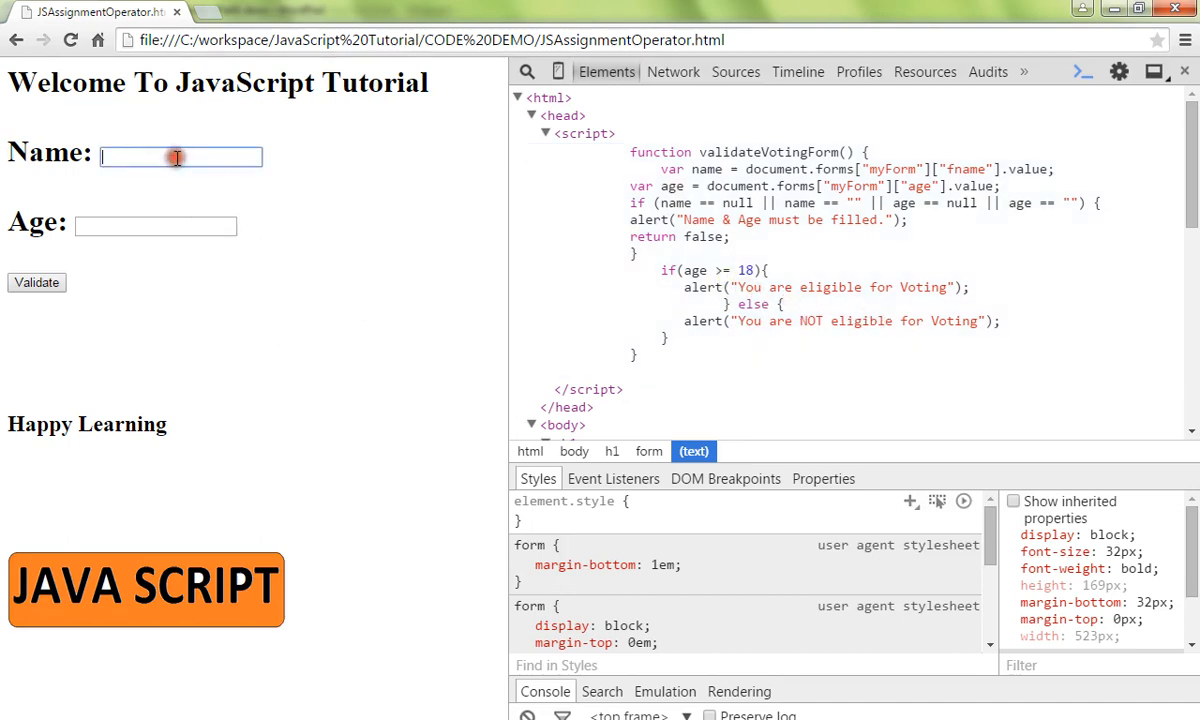
type("J")
left_click(166, 172)
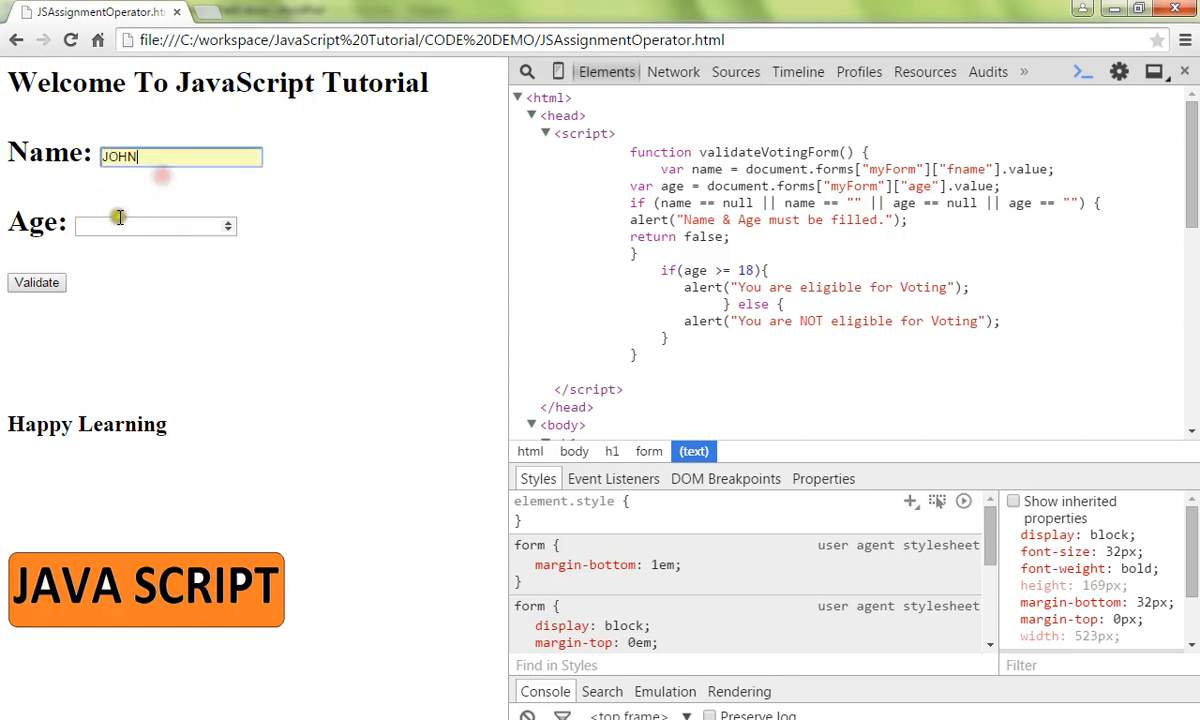
left_click(112, 227)
type("10")
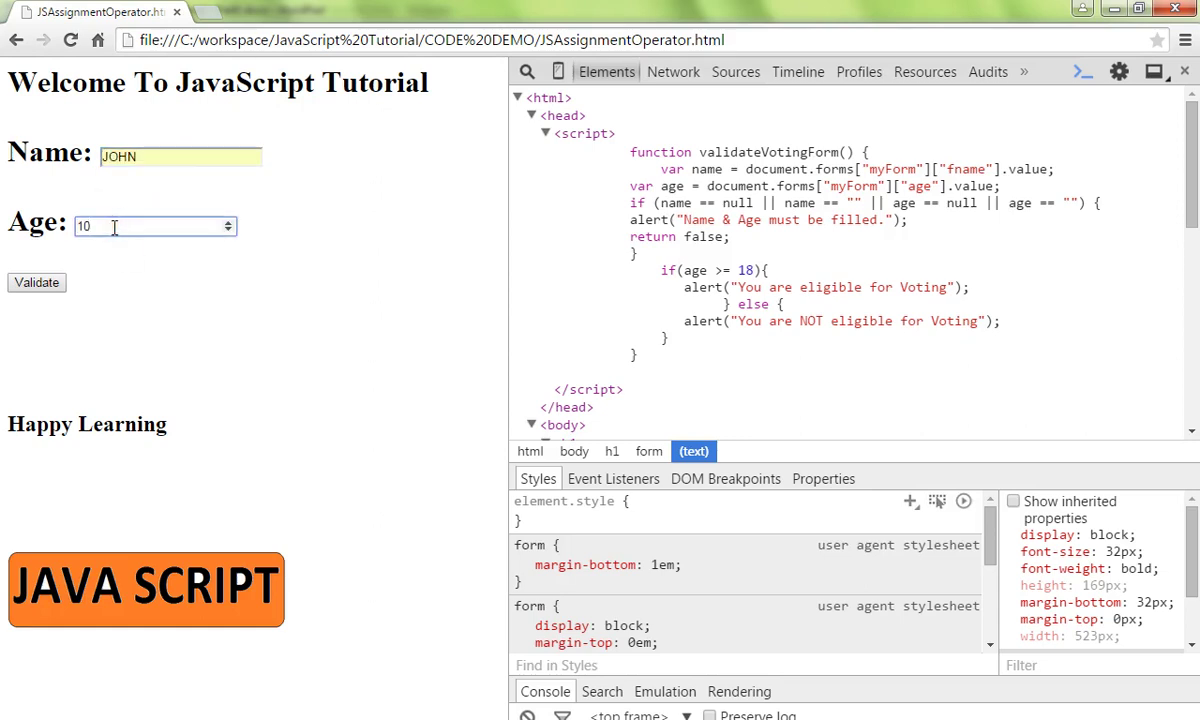
left_click(165, 292)
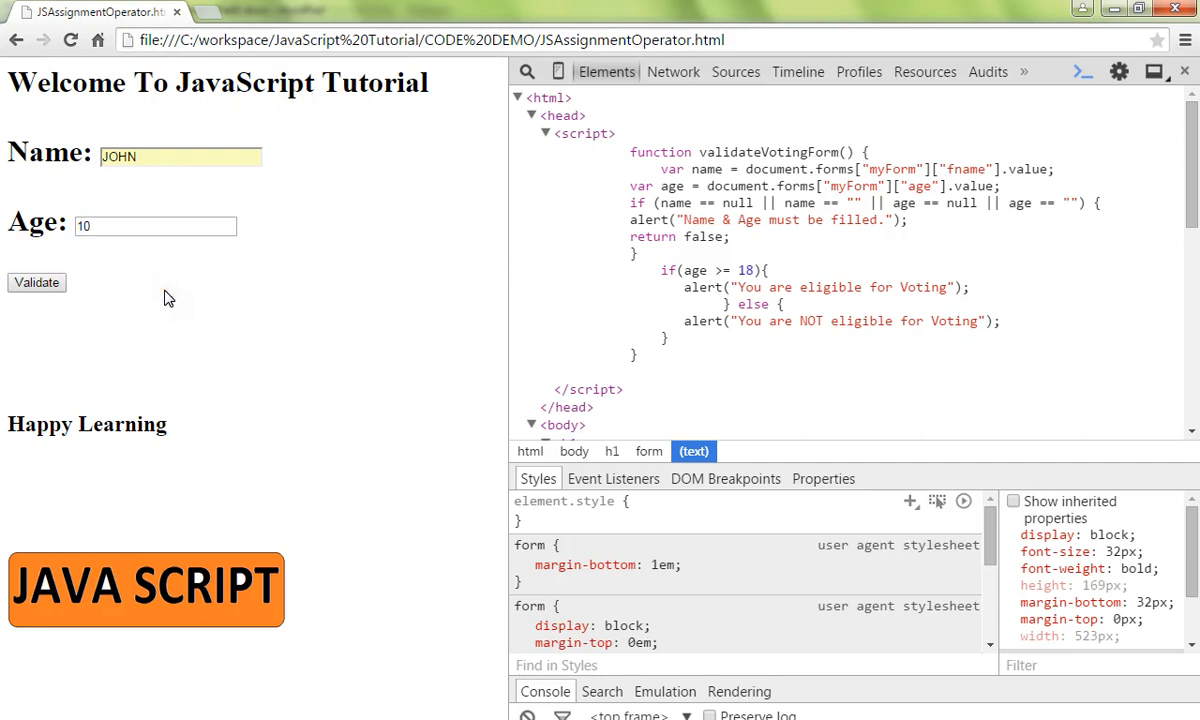
left_click(33, 290)
left_click_drag(530, 88, 310, 253)
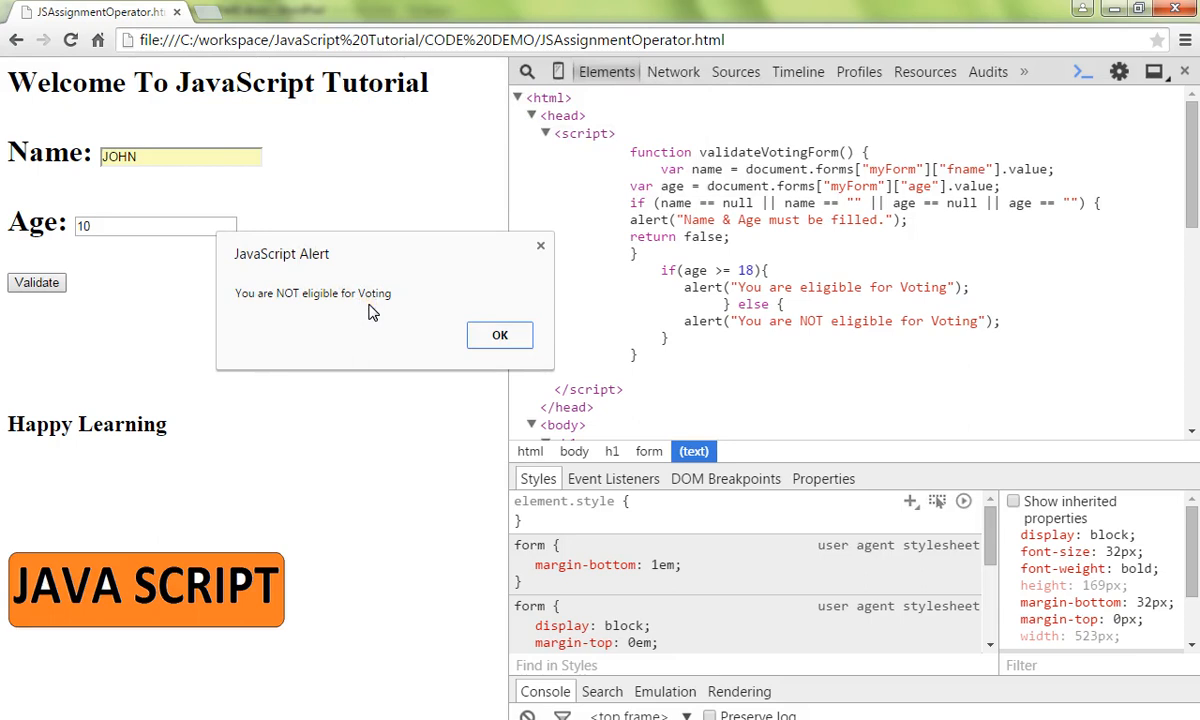
left_click(499, 335)
Step: Validate the form with JOHN and age 45, getting the eligible alert beside the form
left_click(95, 225)
left_click(148, 157)
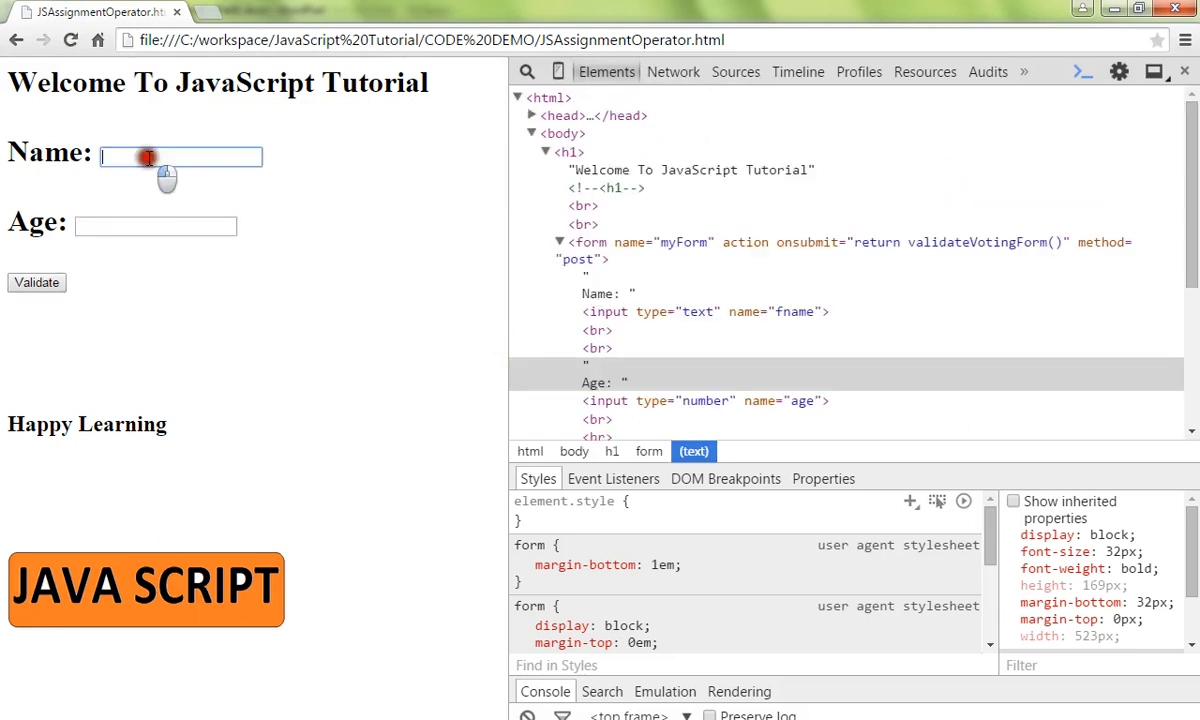
left_click(125, 178)
left_click(107, 228)
type("45")
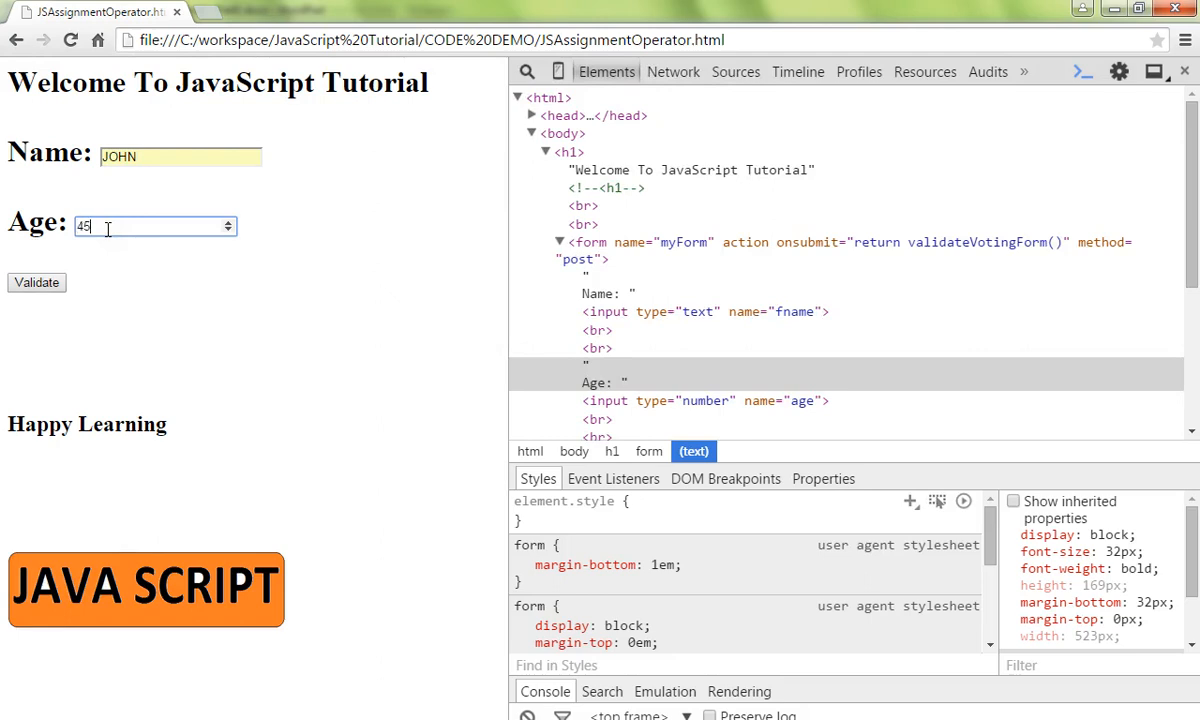
left_click(37, 282)
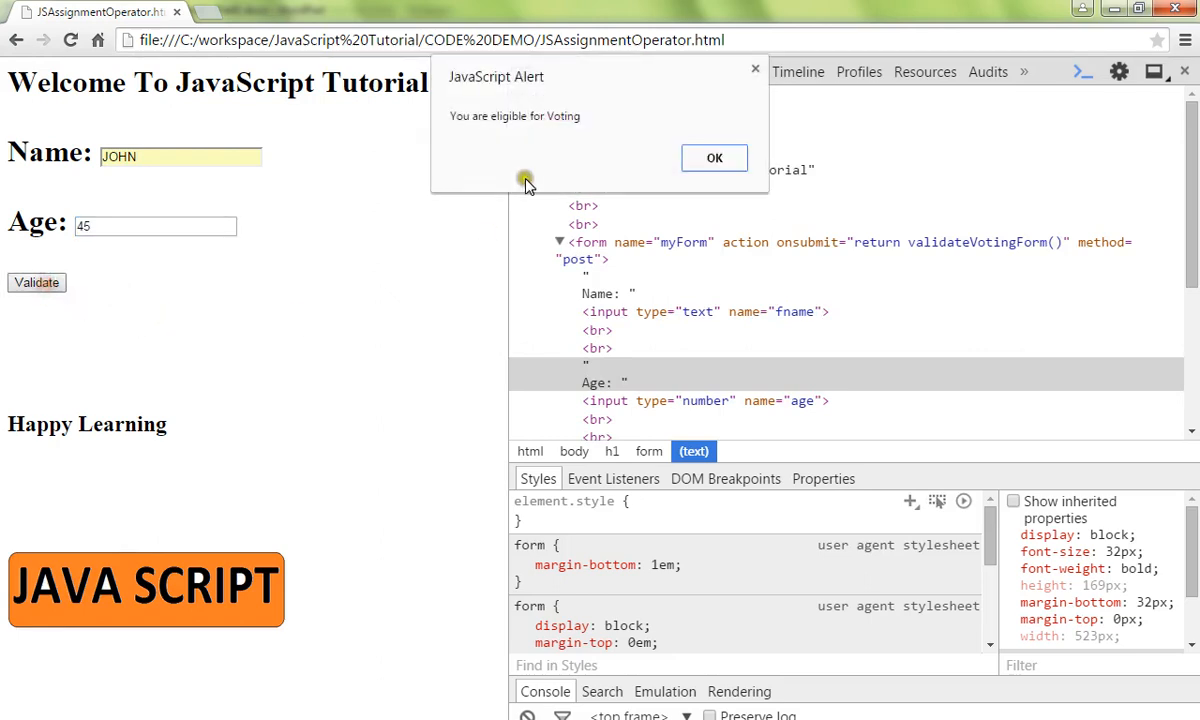
left_click_drag(513, 84, 313, 230)
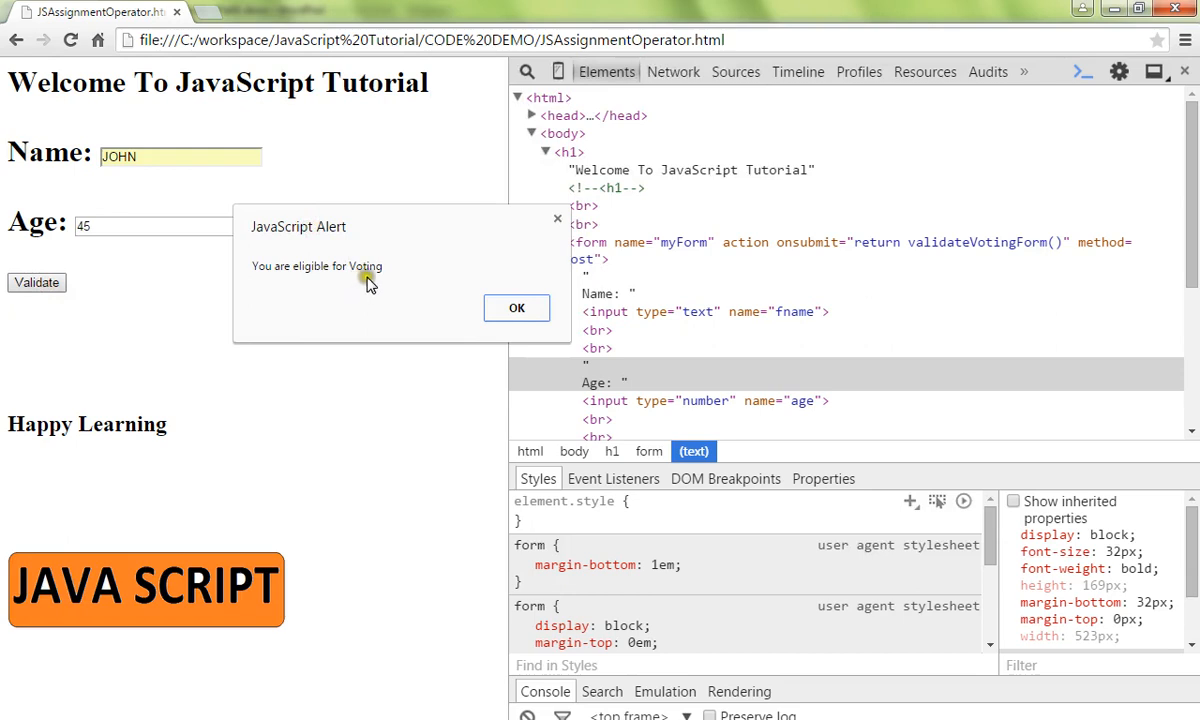
Step: Dismiss the alert, reveal the validateVotingForm age >= 18 source, and return to WordPad
left_click(517, 308)
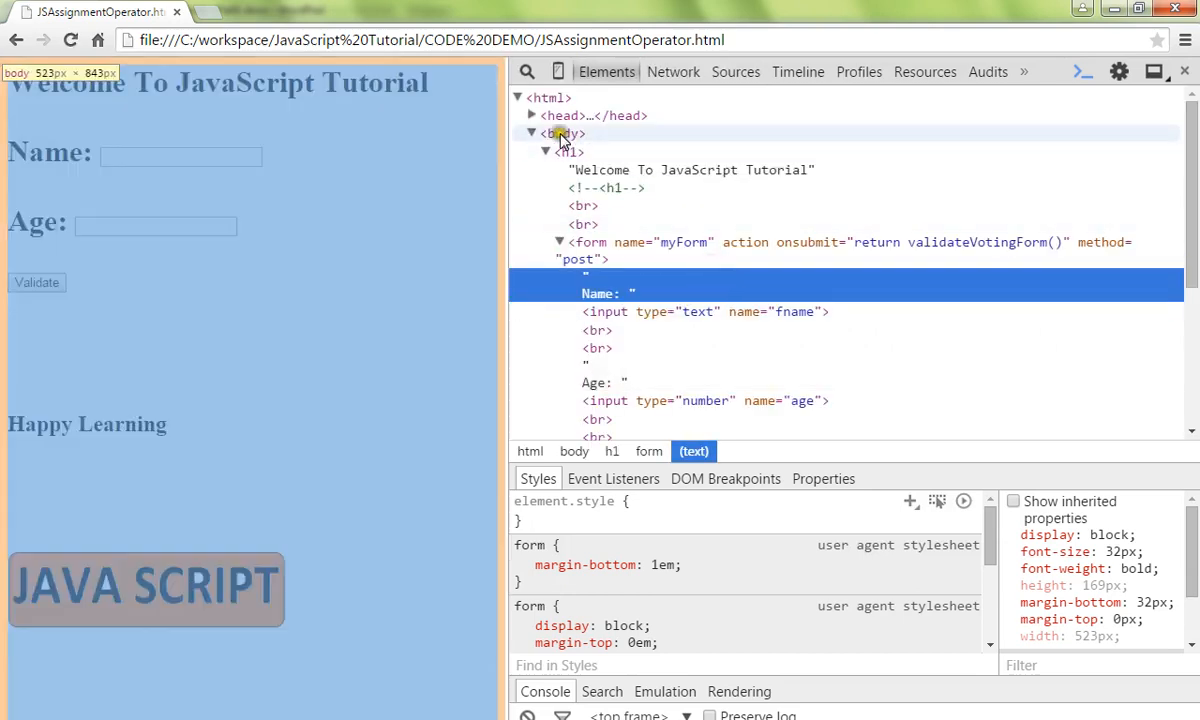
left_click(532, 116)
left_click(545, 133)
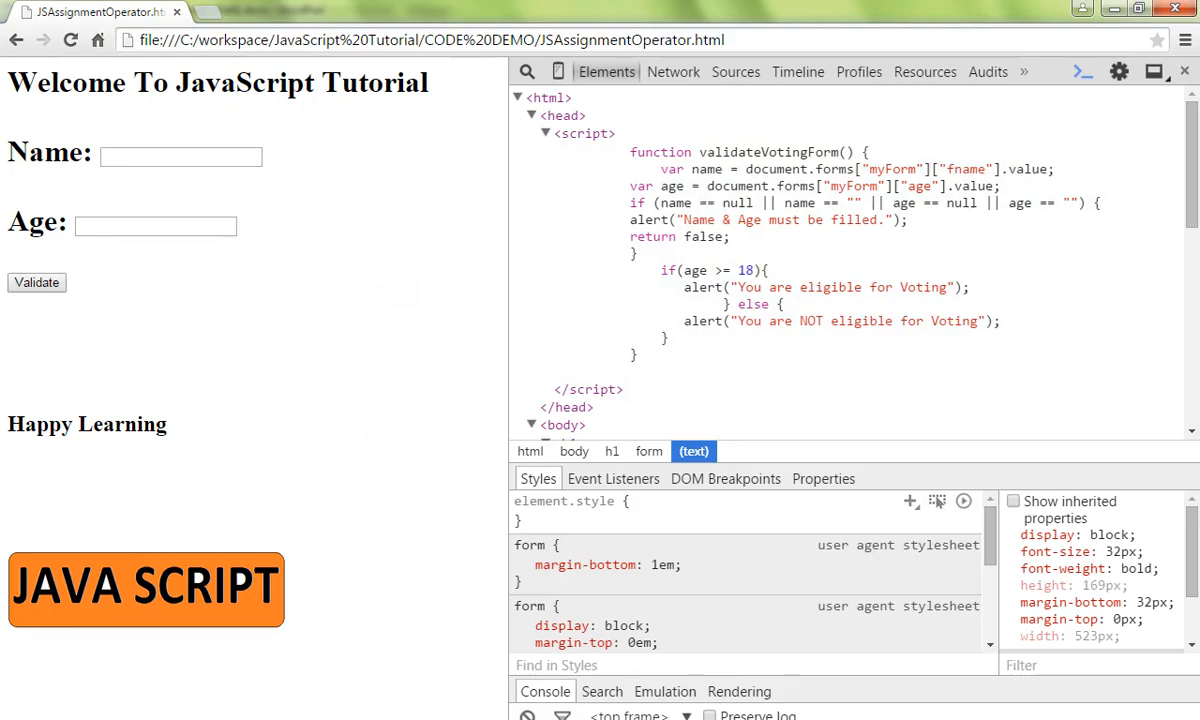
key("alt+Tab")
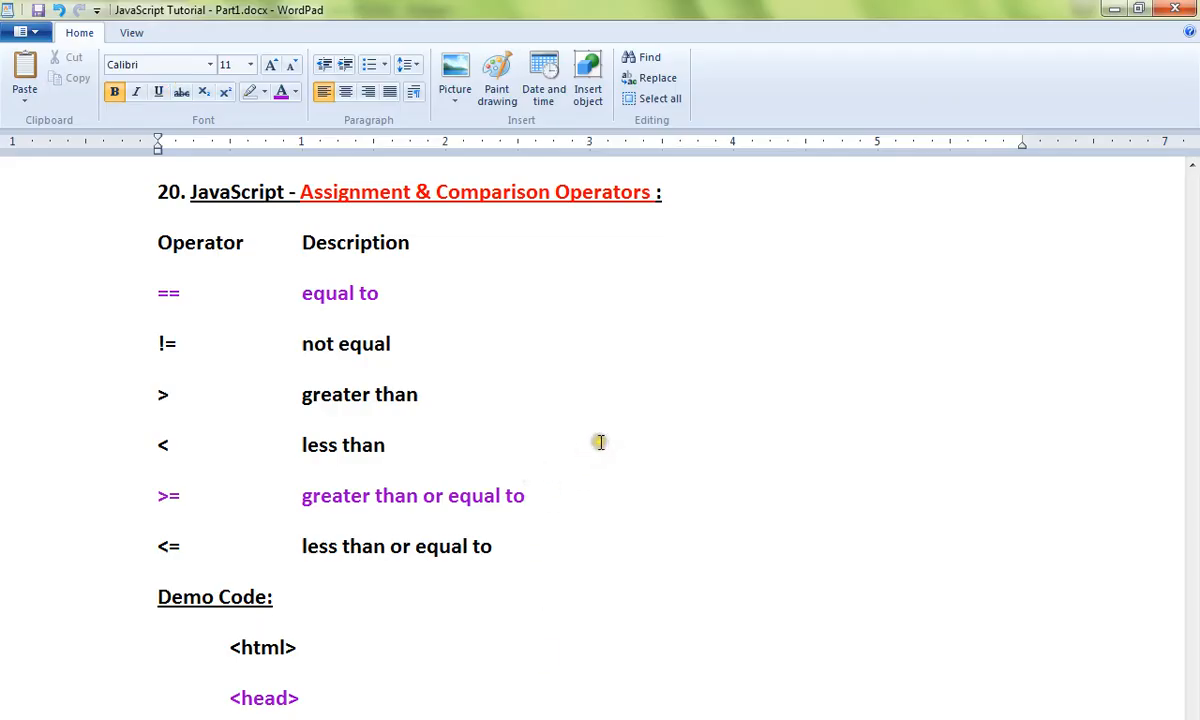